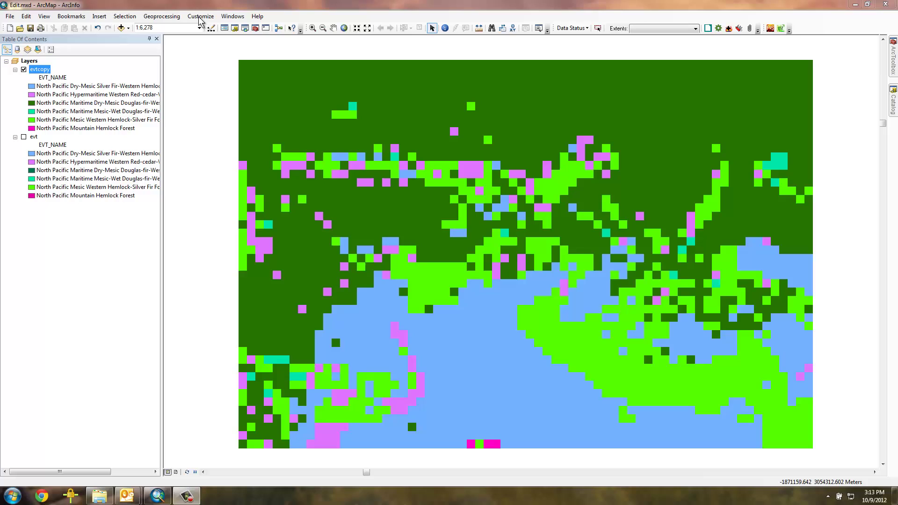
- Show the Editor toolbar, start an edit session, and open the evtcopy attribute table
click(199, 17)
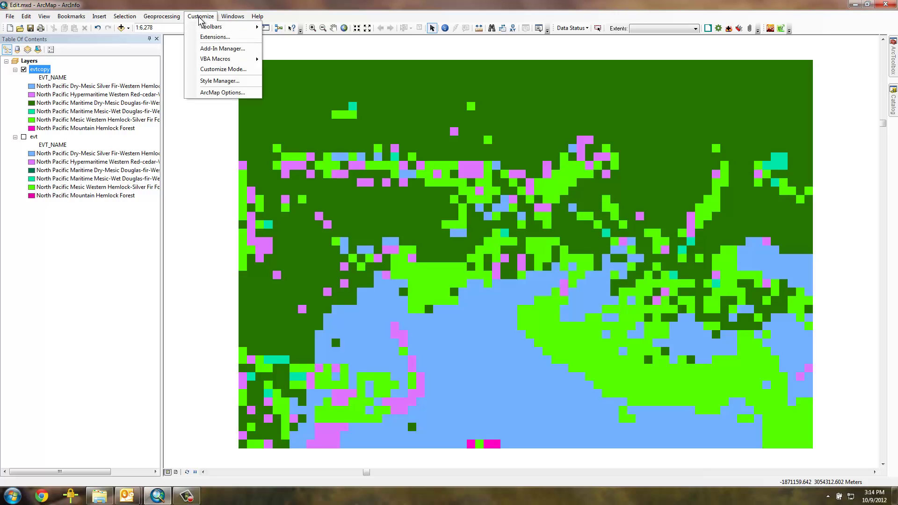
mouse_move(357, 45)
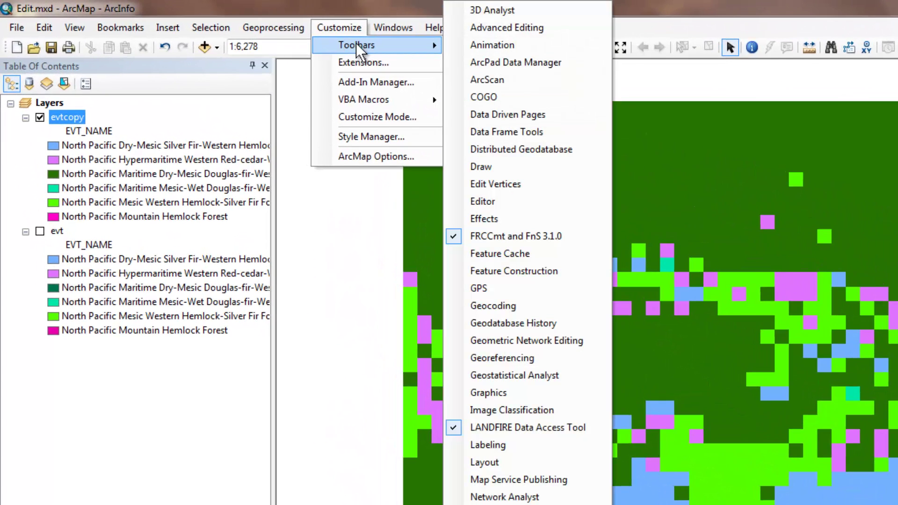
click(484, 205)
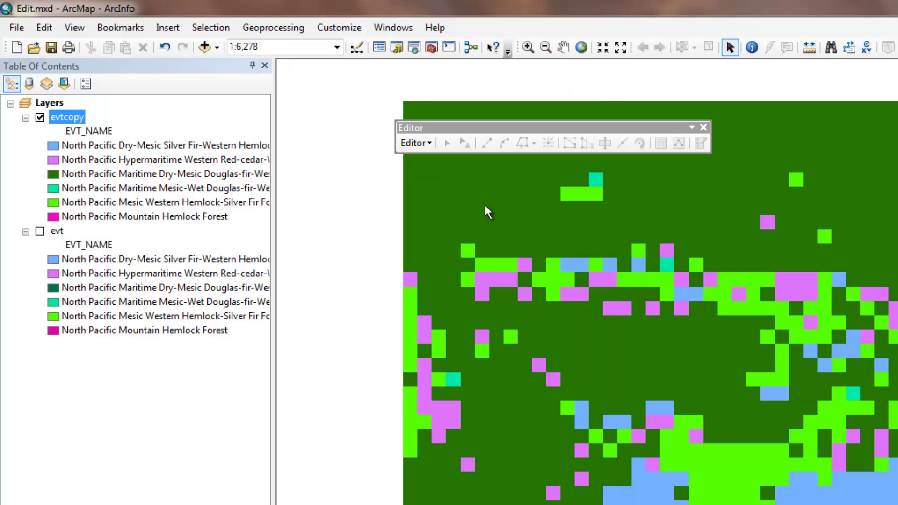
click(428, 146)
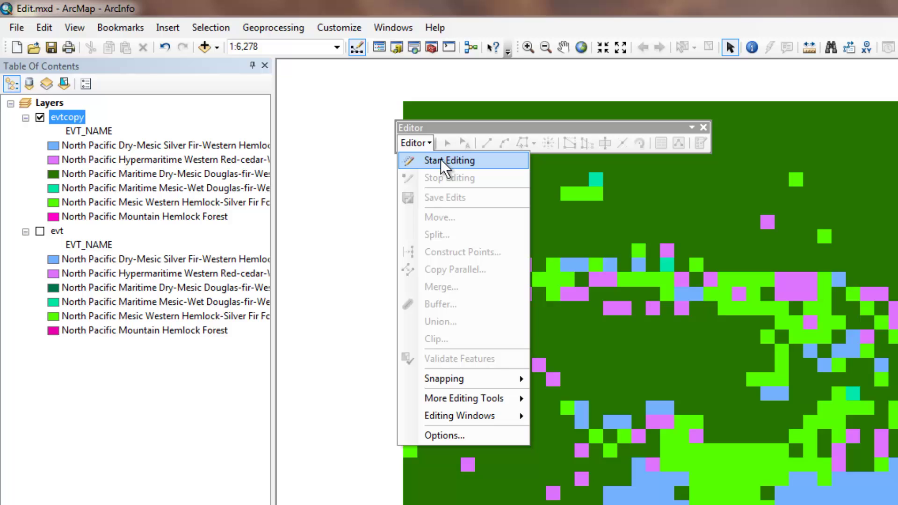
click(441, 159)
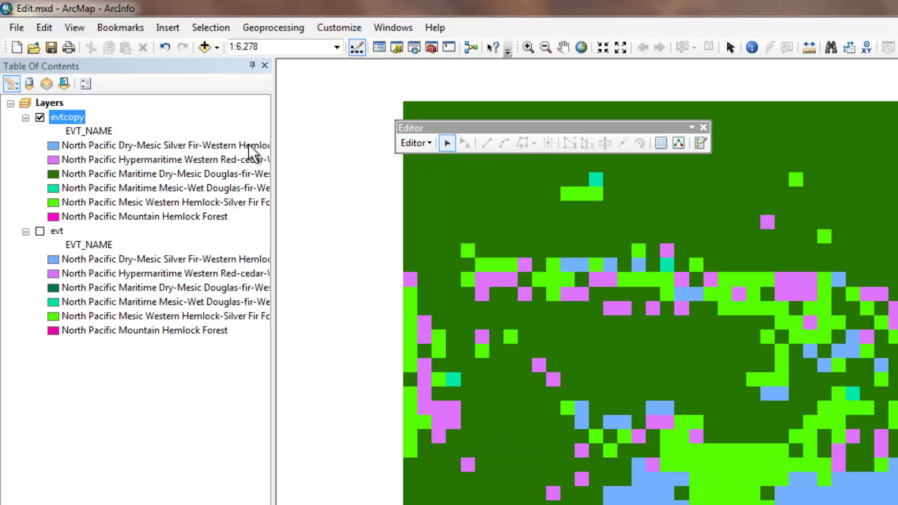
right_click(61, 117)
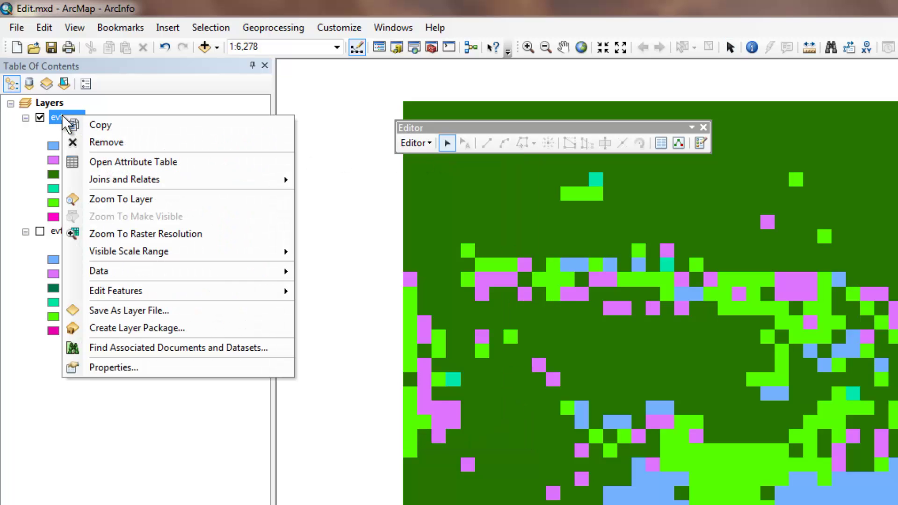
click(118, 164)
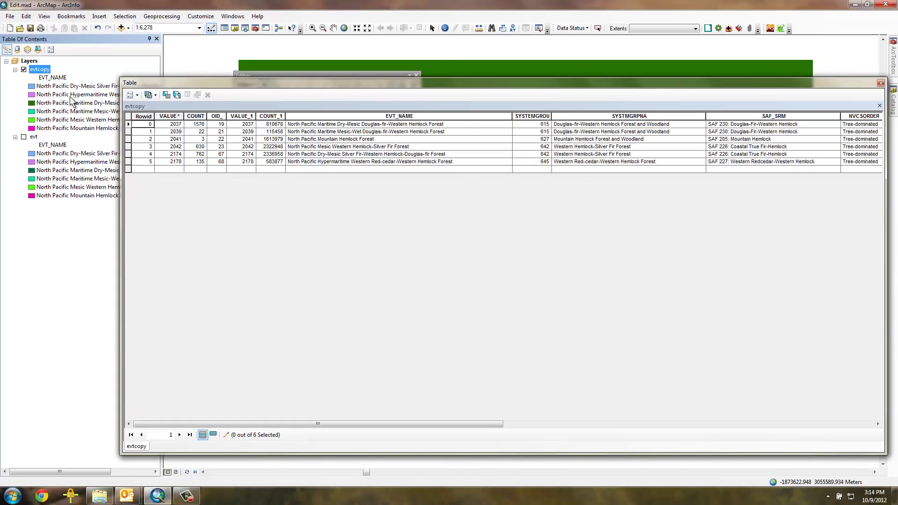
- Delete the North Pacific prefixes from rows 0–2's EVT_NAME, leaving 'Mountain Hemlock Forest' in row 2
click(330, 124)
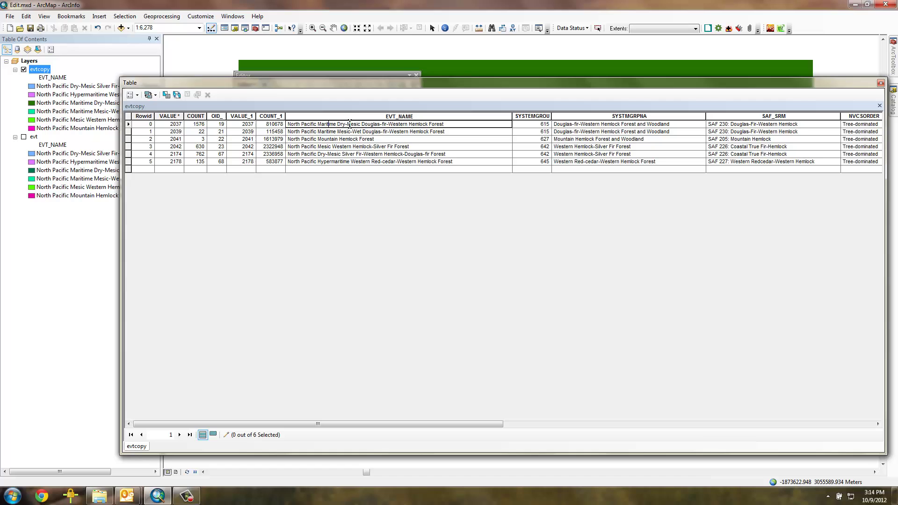
drag(361, 124, 271, 127)
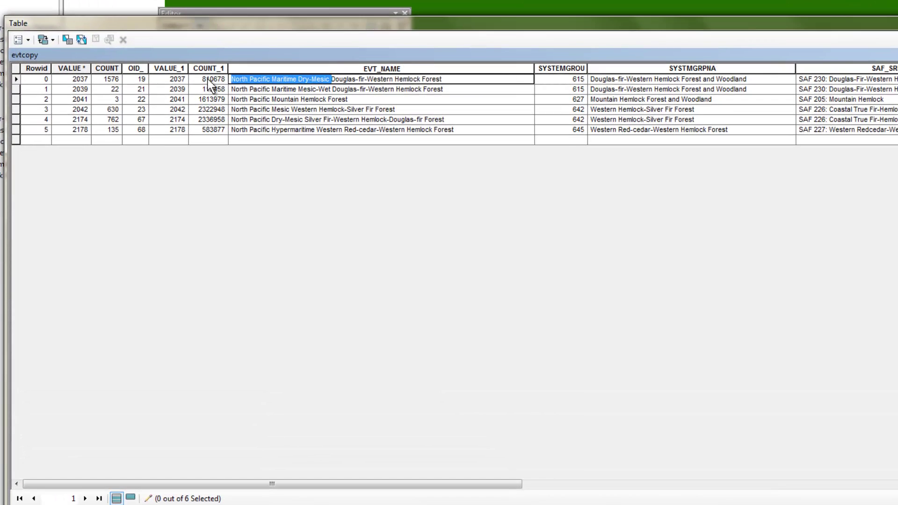
key(Delete)
click(330, 89)
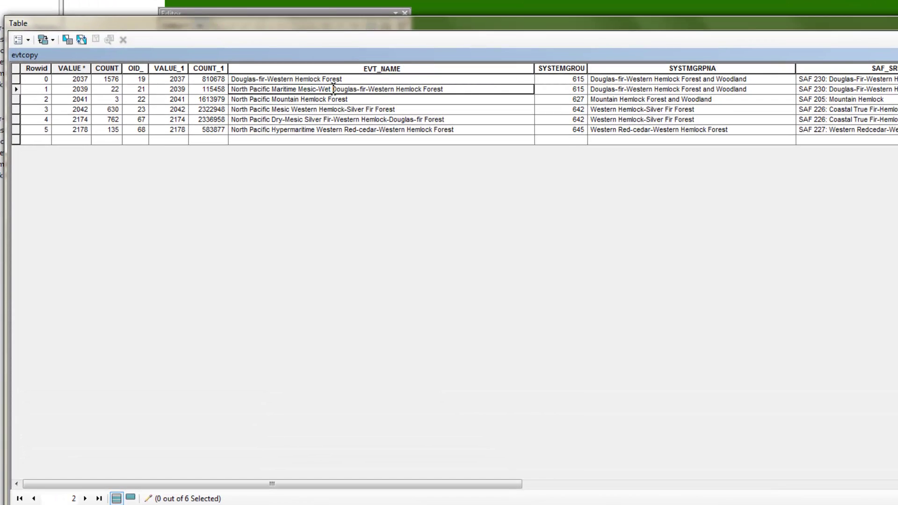
drag(333, 89, 215, 90)
key(Delete)
click(282, 100)
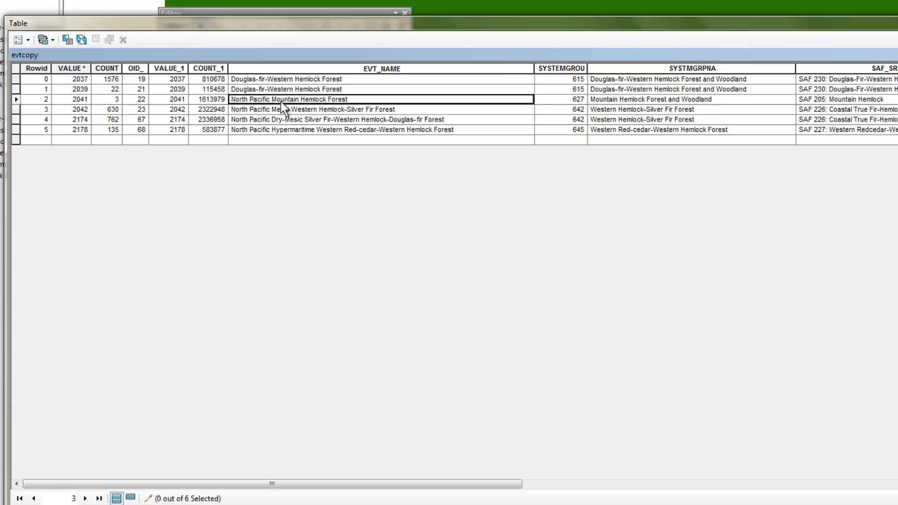
drag(272, 100, 228, 100)
key(Delete)
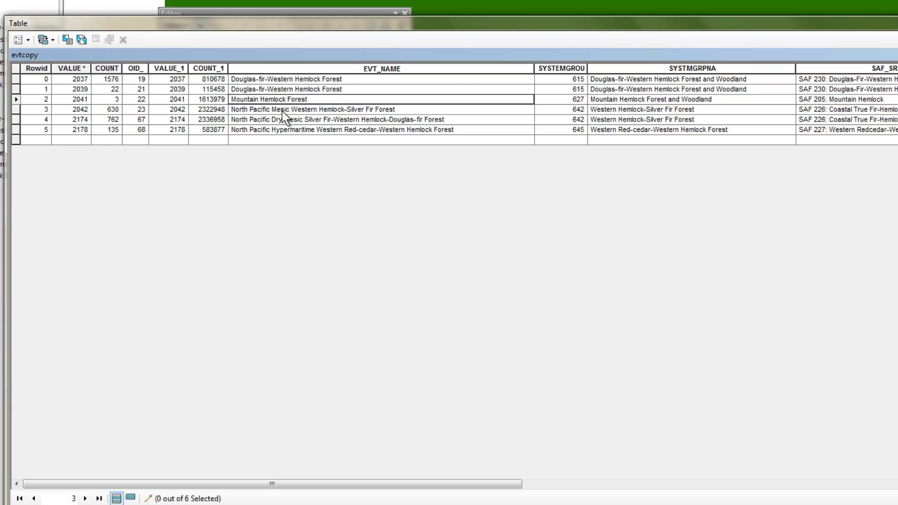
- Delete the North Pacific Mesic, Dry-Mesic and Hypermaritime prefixes from rows 3–5's EVT_NAME
click(282, 111)
drag(291, 109, 201, 106)
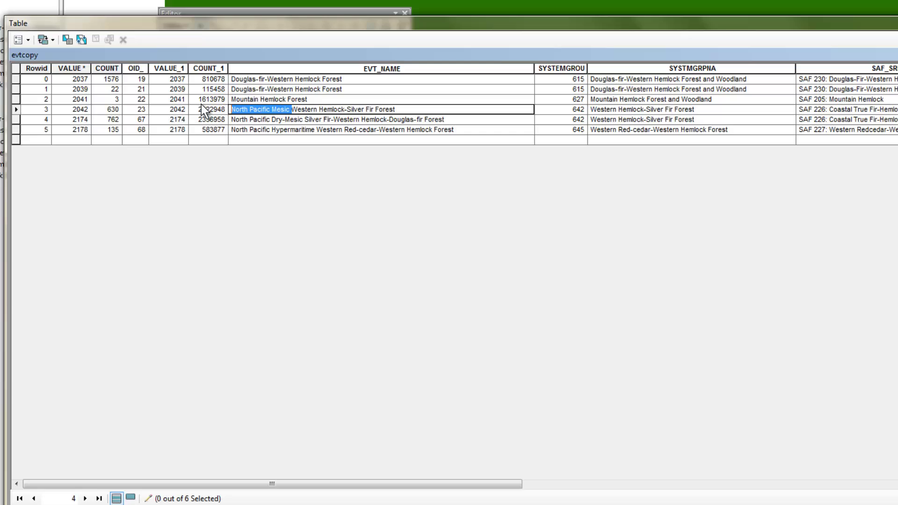
key(Delete)
click(277, 120)
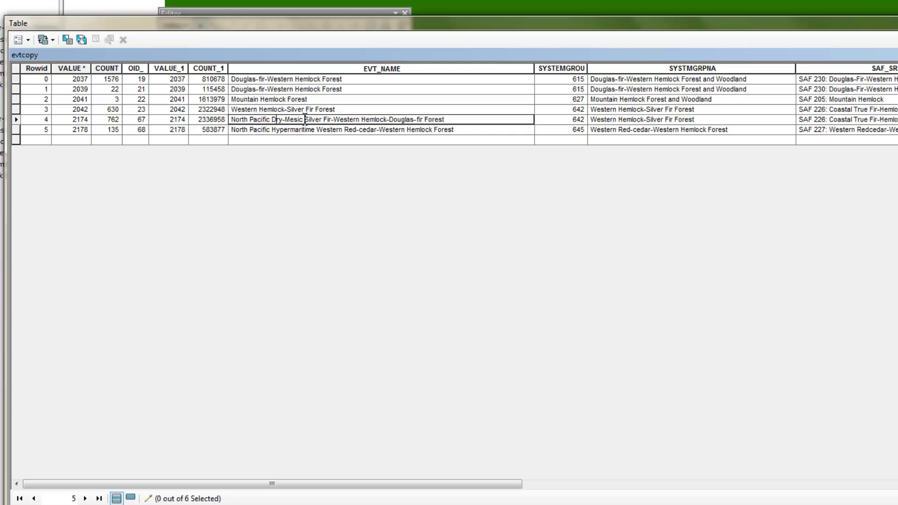
drag(305, 120, 228, 119)
key(Delete)
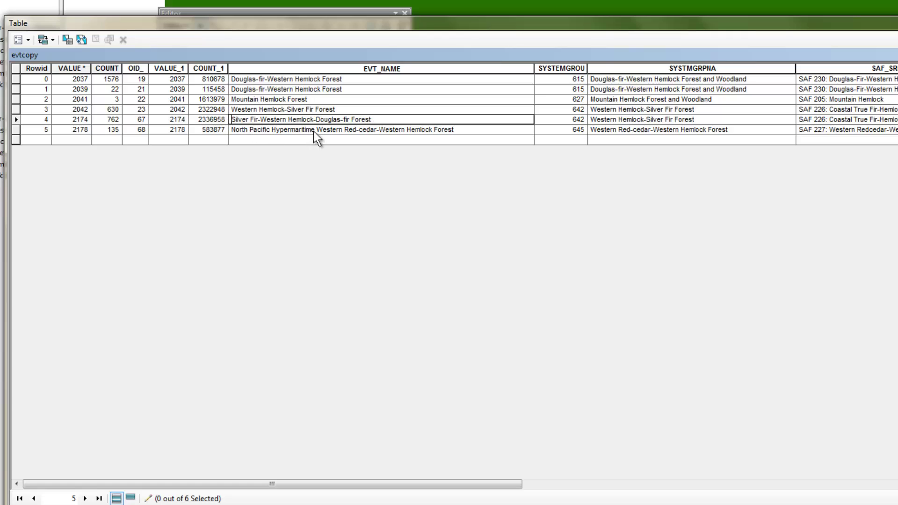
click(315, 129)
key(shift+Home)
key(Delete)
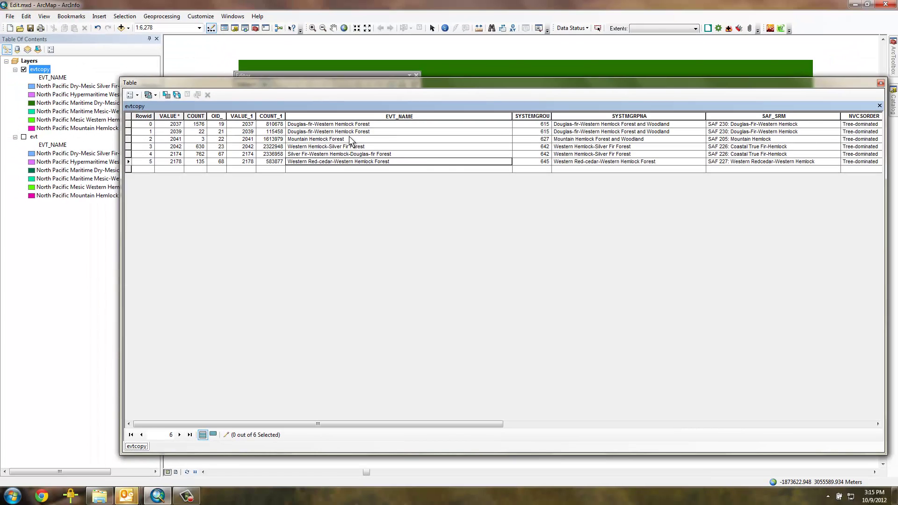
- Close the attribute table, save the edits and stop the edit session
click(881, 83)
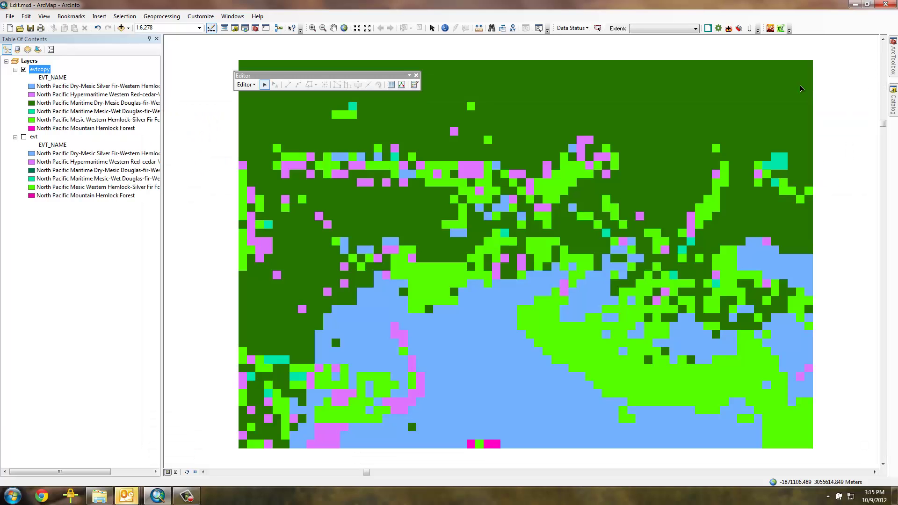
click(254, 86)
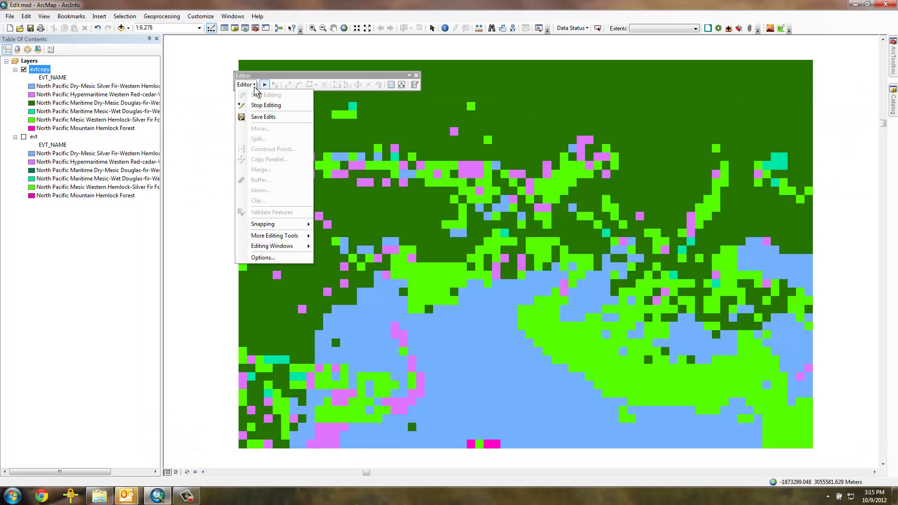
click(258, 118)
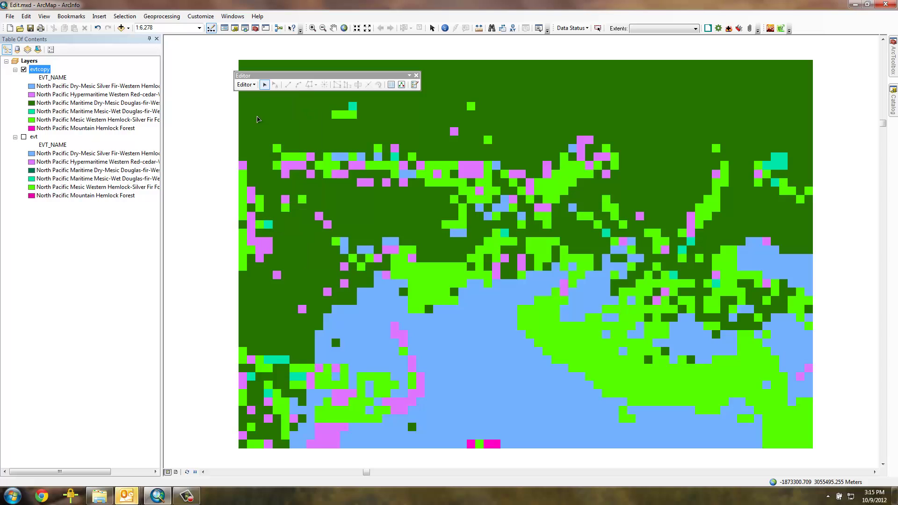
click(253, 86)
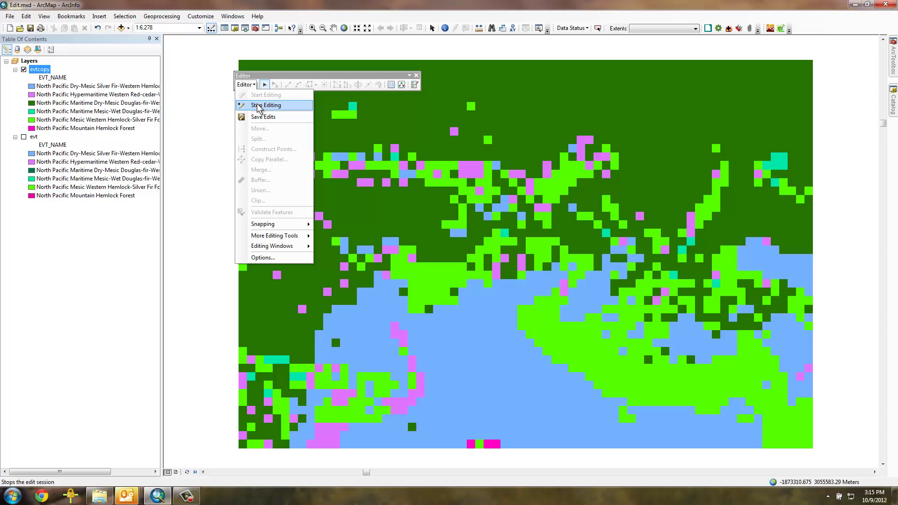
click(258, 106)
- Symbolise the evtcopy layer by unique values of the EVT_NAME field
right_click(41, 71)
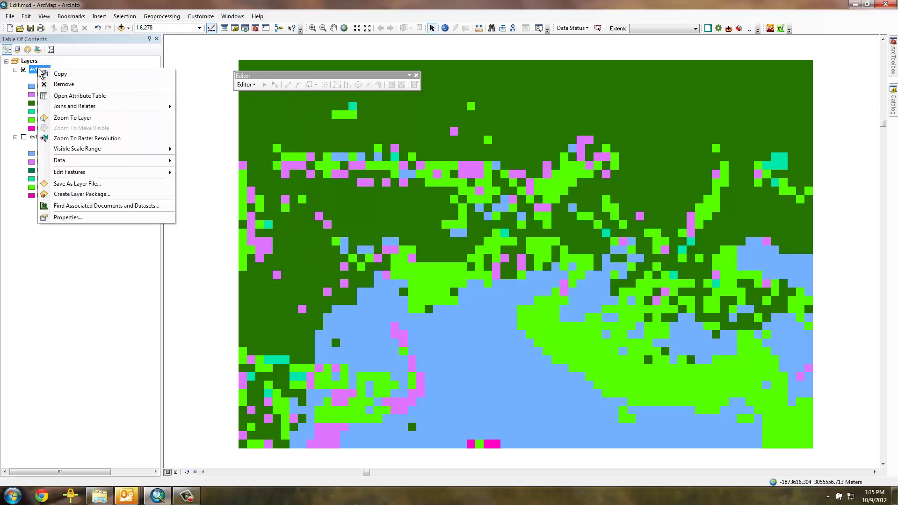
click(68, 217)
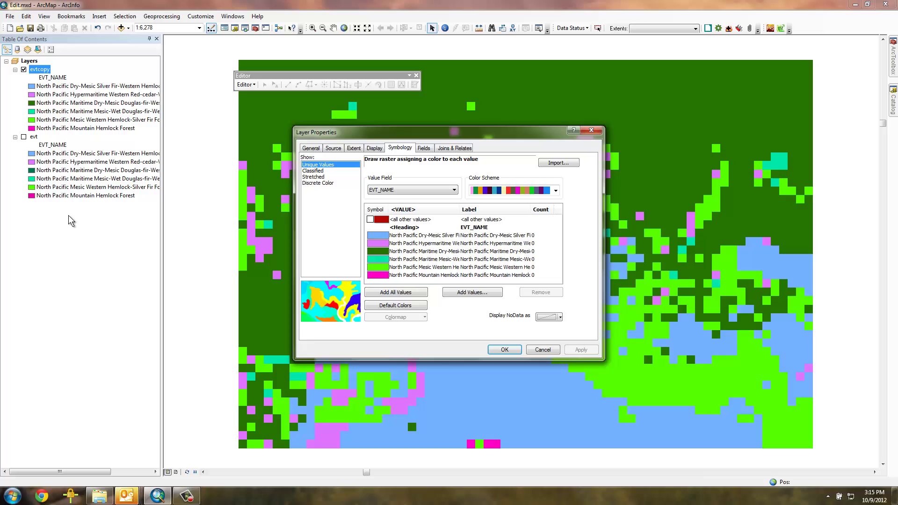
click(393, 190)
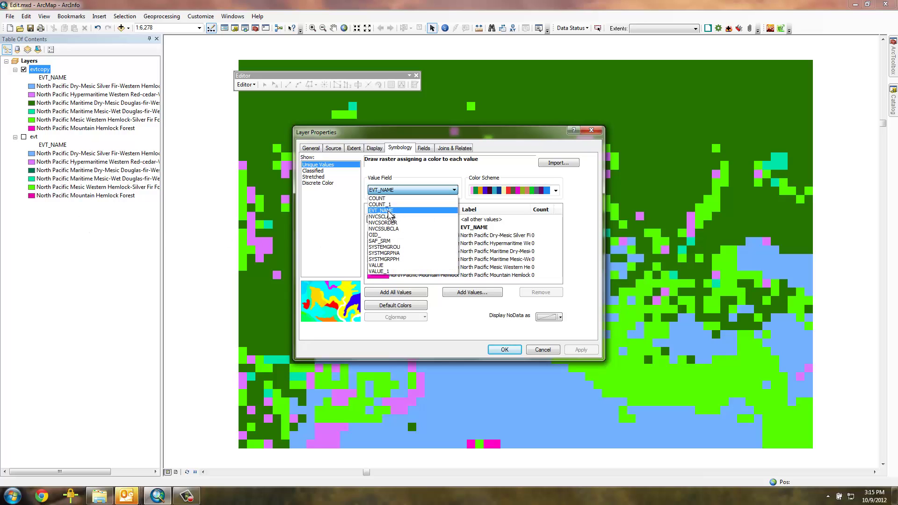
click(389, 214)
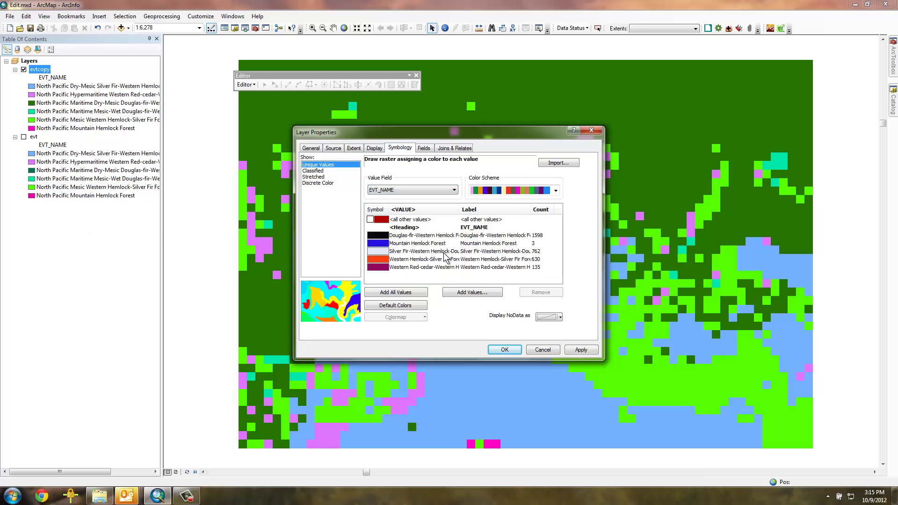
click(507, 349)
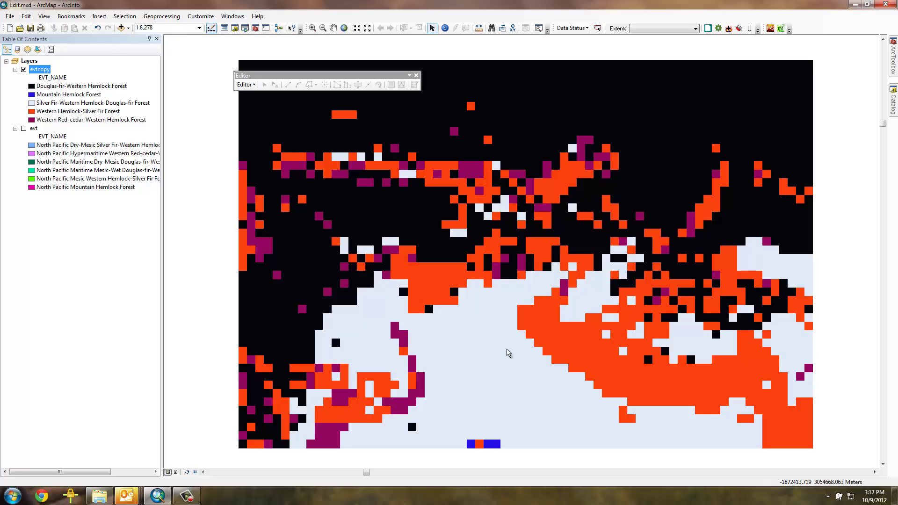
- Add a Short Integer field named 'EVT#' to the evtcopy attribute table
right_click(41, 73)
click(68, 96)
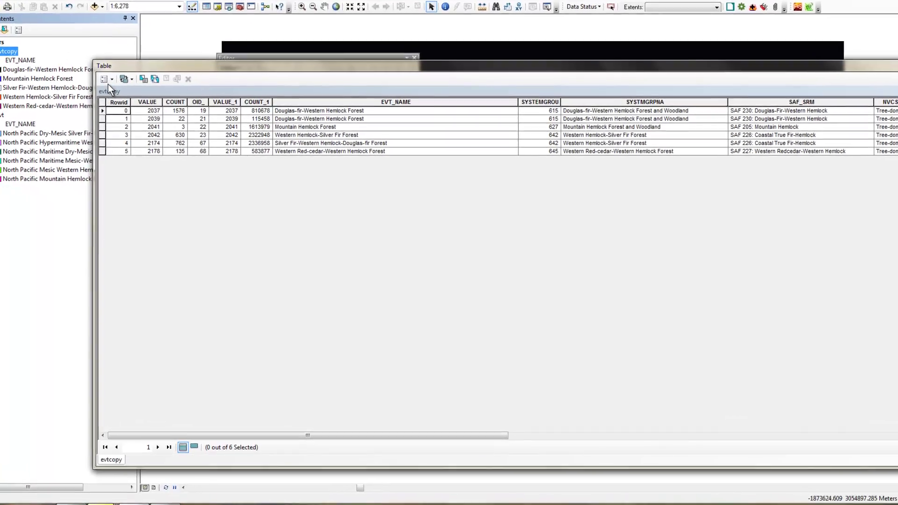
click(137, 95)
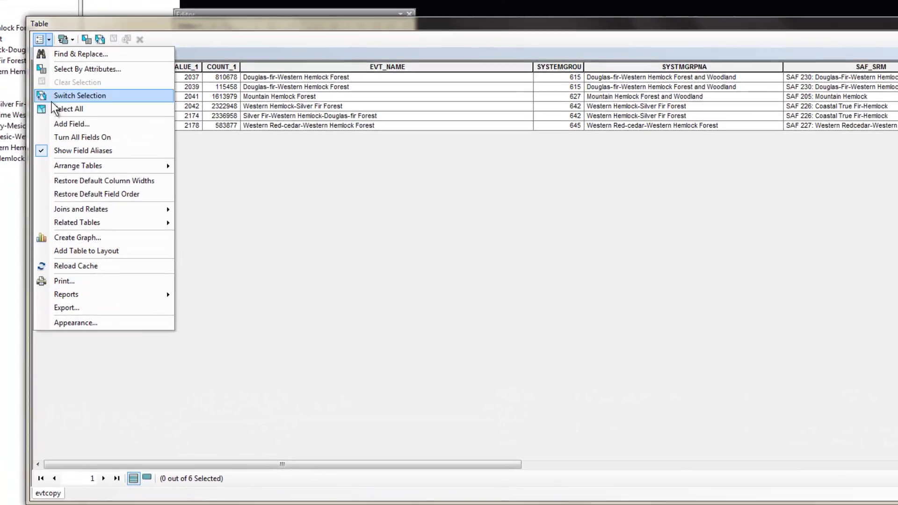
click(38, 114)
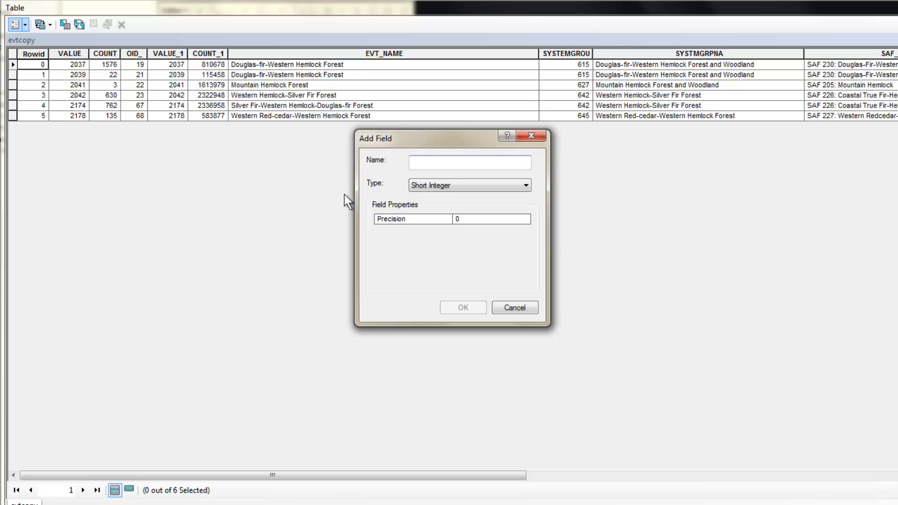
text(EVT#)
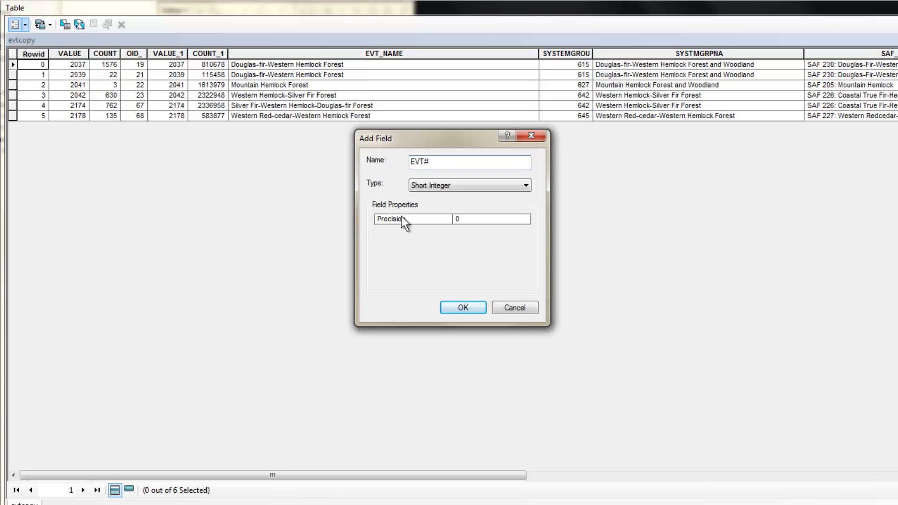
click(468, 310)
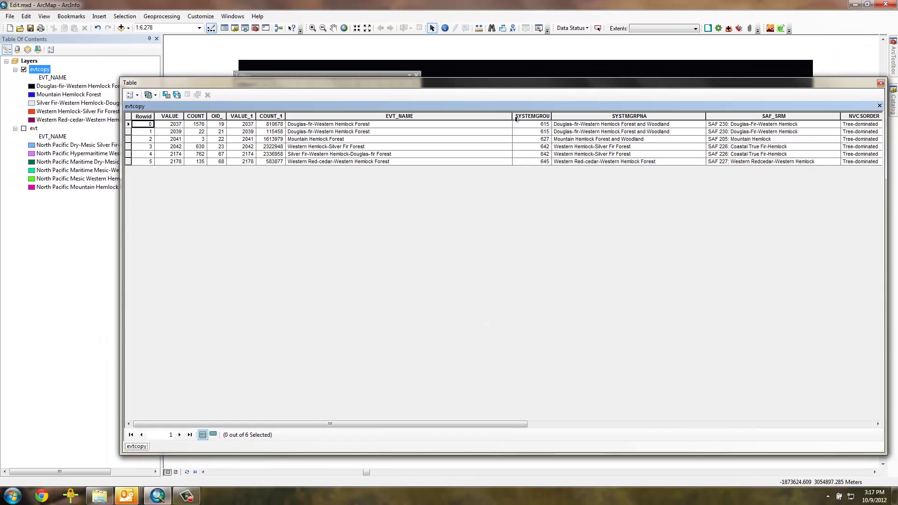
drag(528, 116, 887, 116)
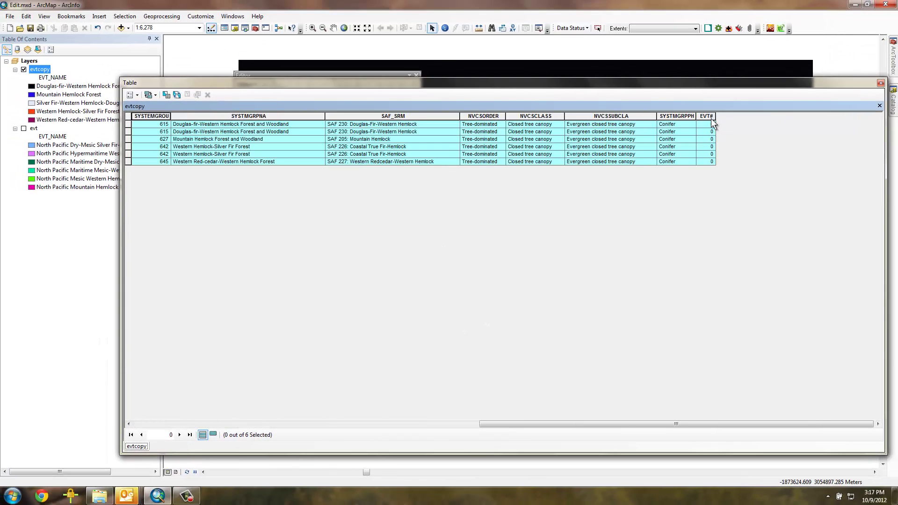
click(707, 124)
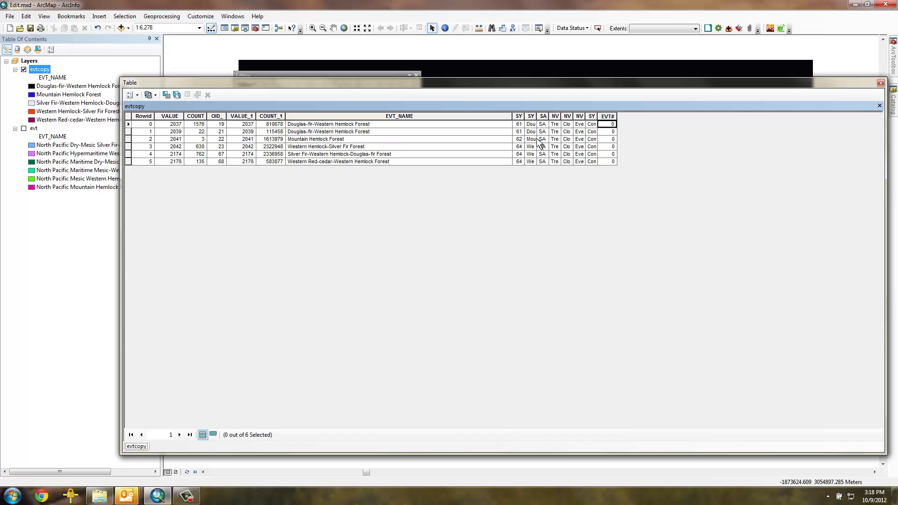
- Calculate EVT# to equal the VALUE field for every record
right_click(605, 116)
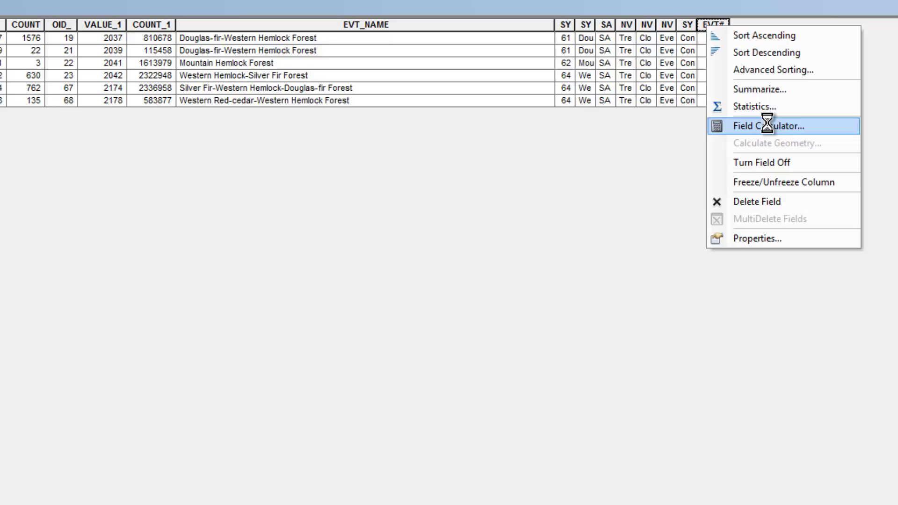
click(743, 136)
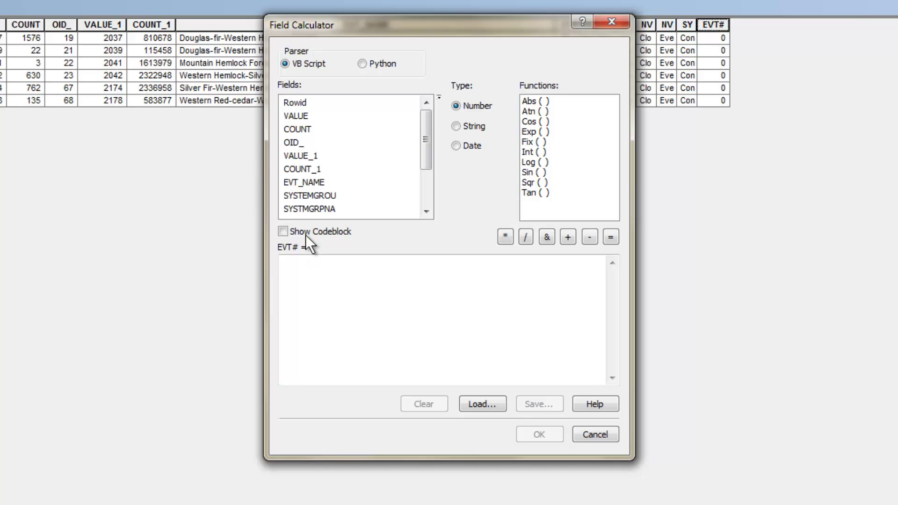
double_click(307, 115)
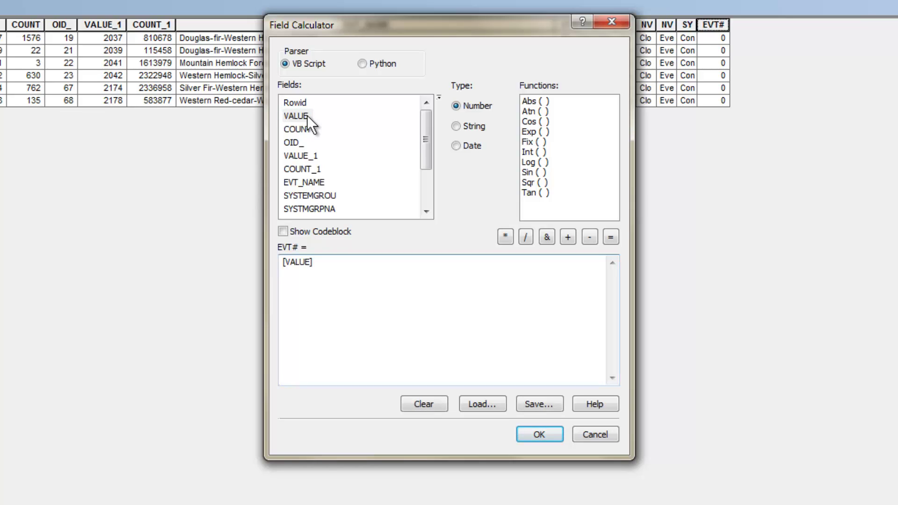
click(540, 435)
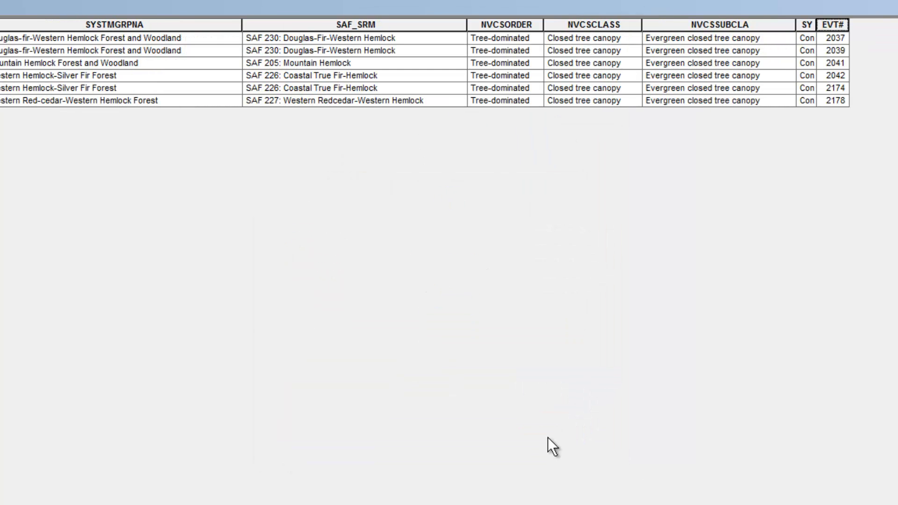
- Make the SAF_SRM column much narrower and clear the column selection
click(658, 25)
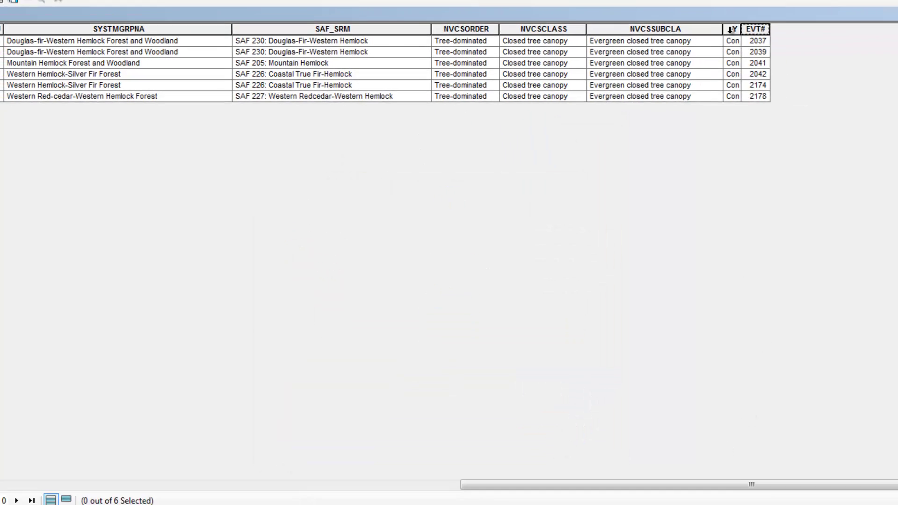
ctrl+click(346, 32)
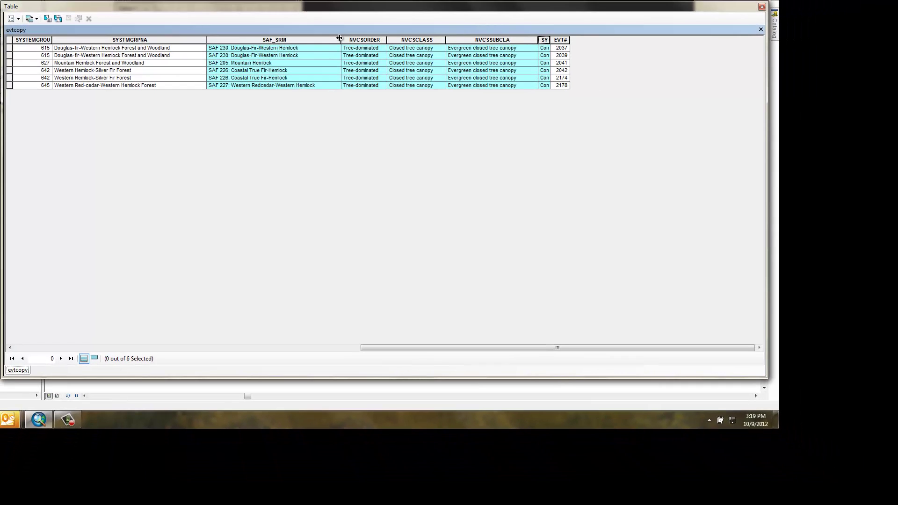
drag(342, 37, 251, 37)
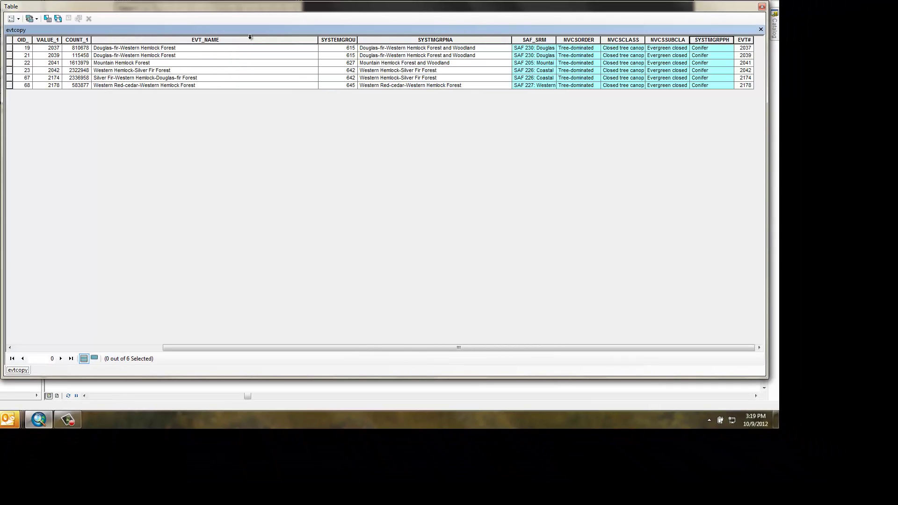
click(738, 48)
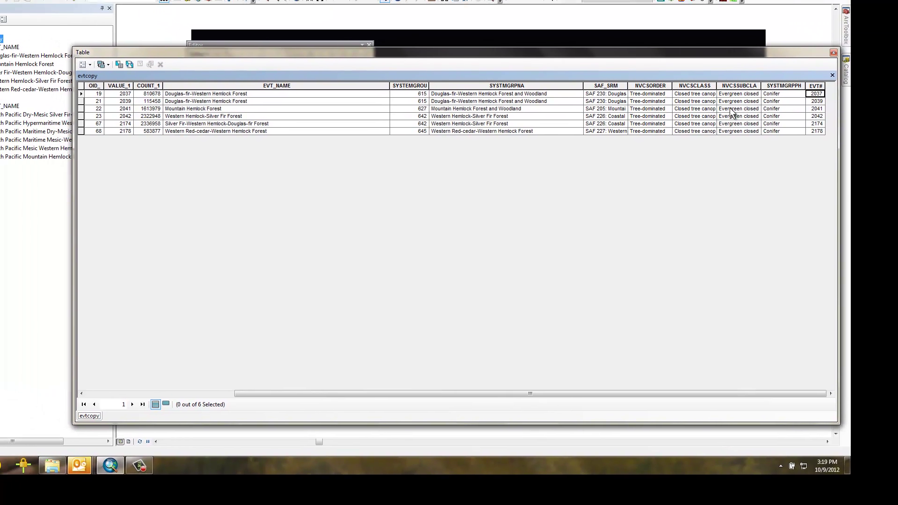
- Start editing and change OID 21's EVT# value from 2039 to 2037
click(863, 132)
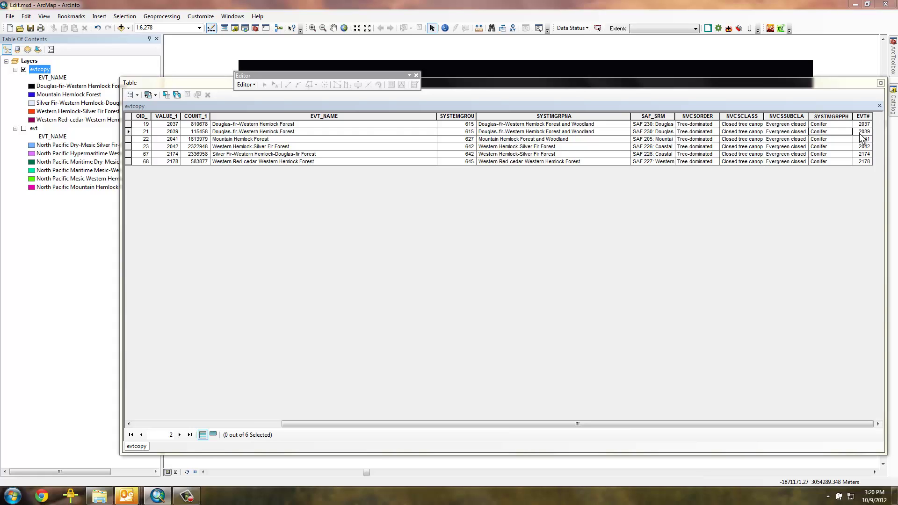
click(253, 85)
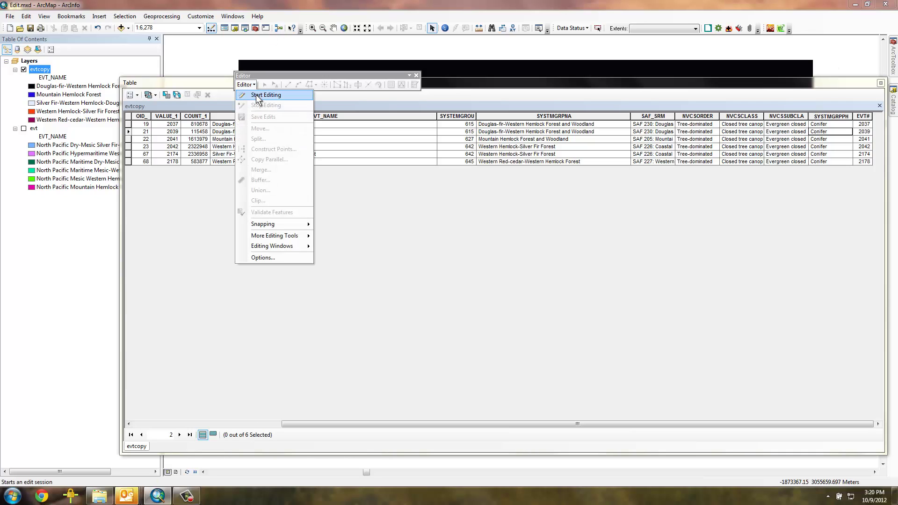
click(256, 95)
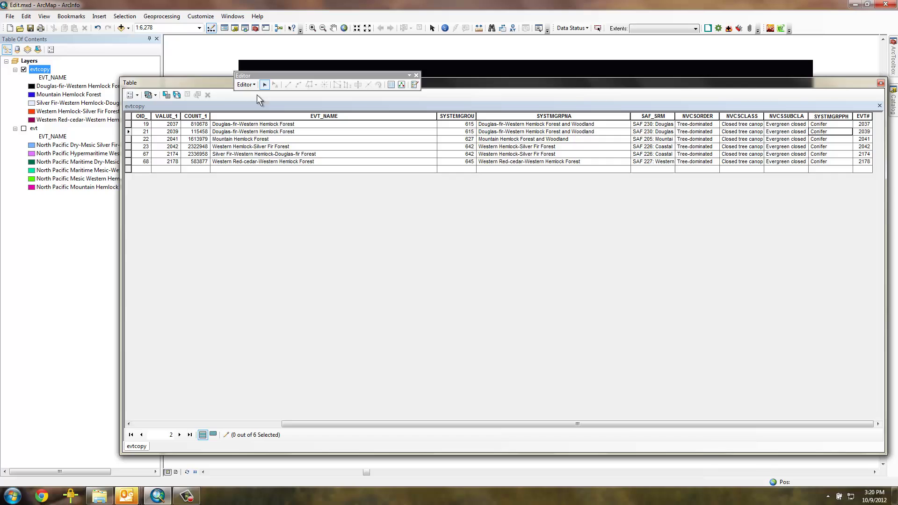
double_click(866, 132)
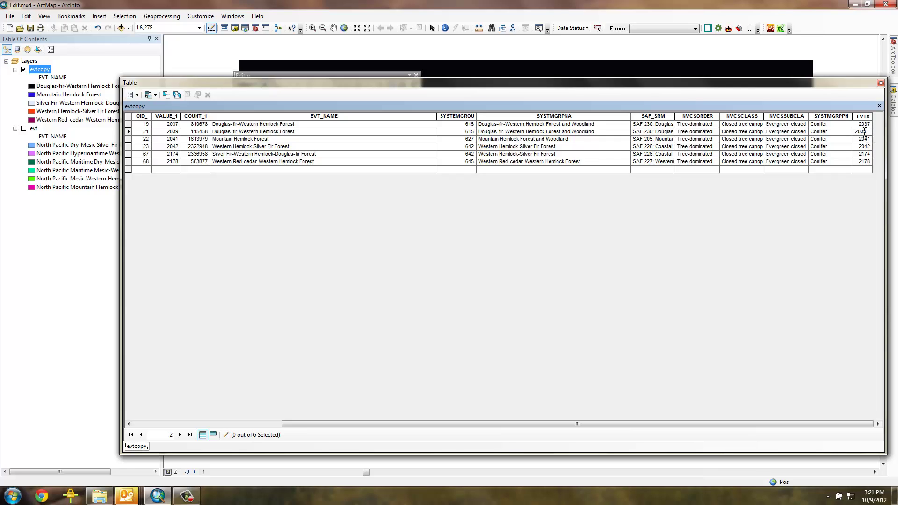
drag(869, 132, 864, 132)
text(2037)
click(842, 132)
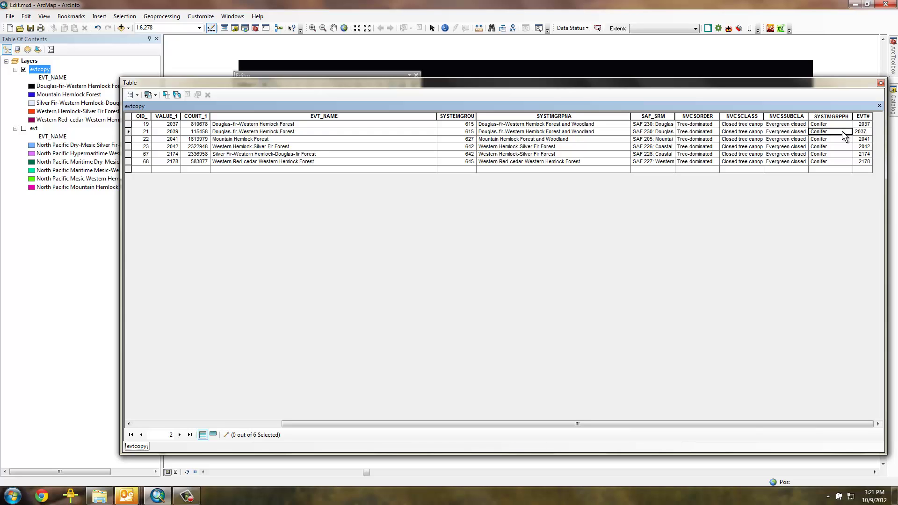